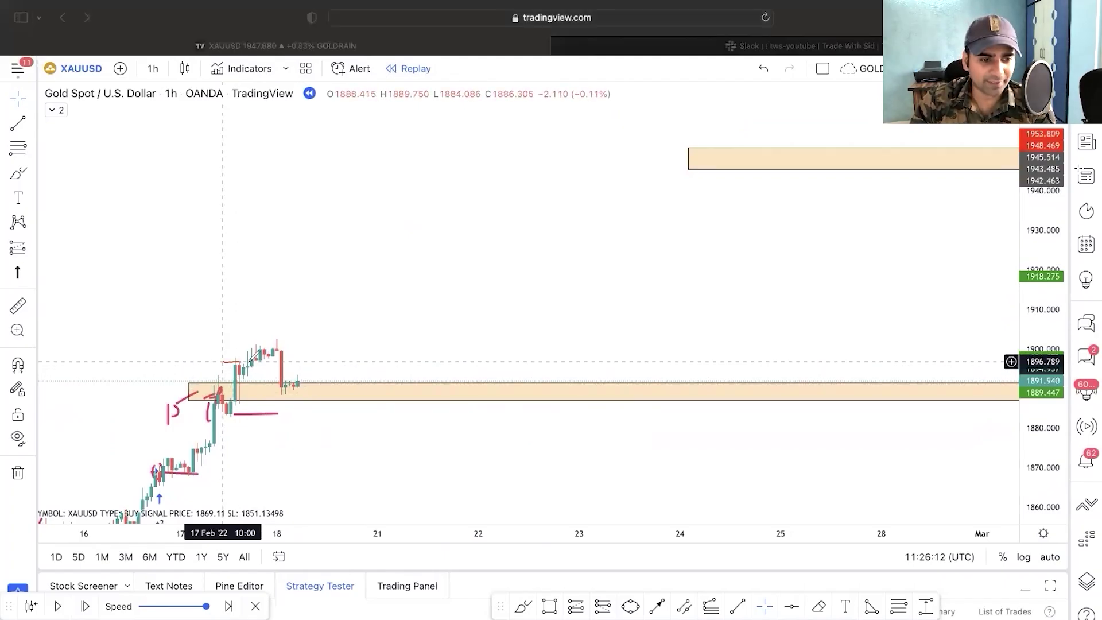
- Write 0.01 above the lower demand zone and sketch the zigzag path up to the upper zone
mouse_move(186, 341)
mouse_down()
mouse_move(267, 352)
mouse_move(286, 382)
mouse_up()
click(194, 348)
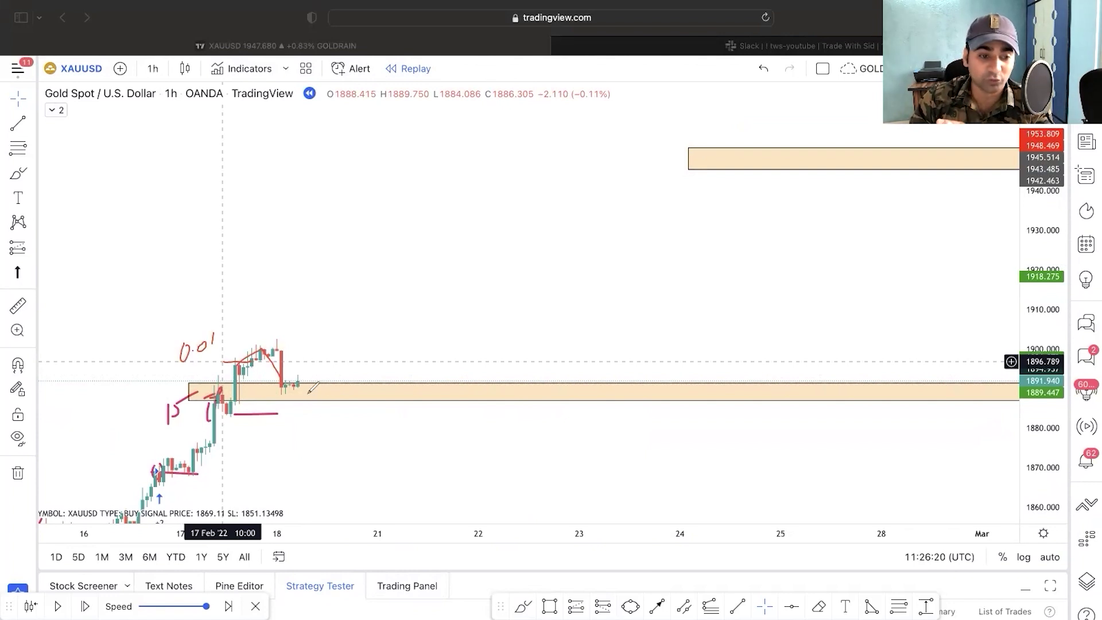
mouse_move(287, 380)
mouse_down()
mouse_move(299, 351)
mouse_move(399, 260)
mouse_move(708, 170)
mouse_up()
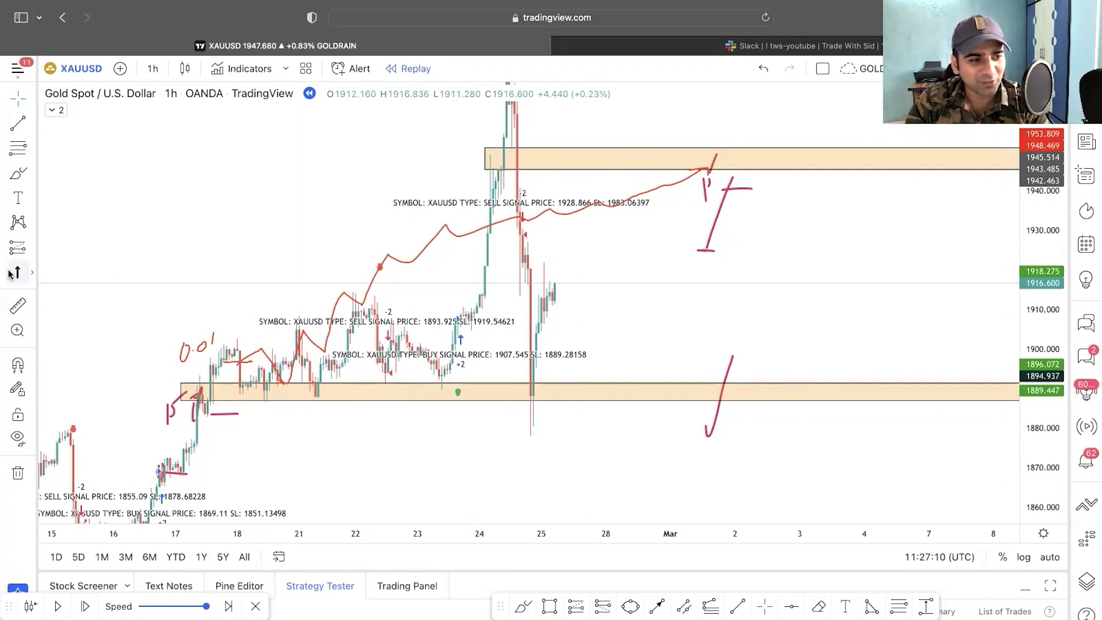
- Measure from the lower demand zone to the upper zone, reading 53.762 (2.83%)
click(17, 305)
click(213, 428)
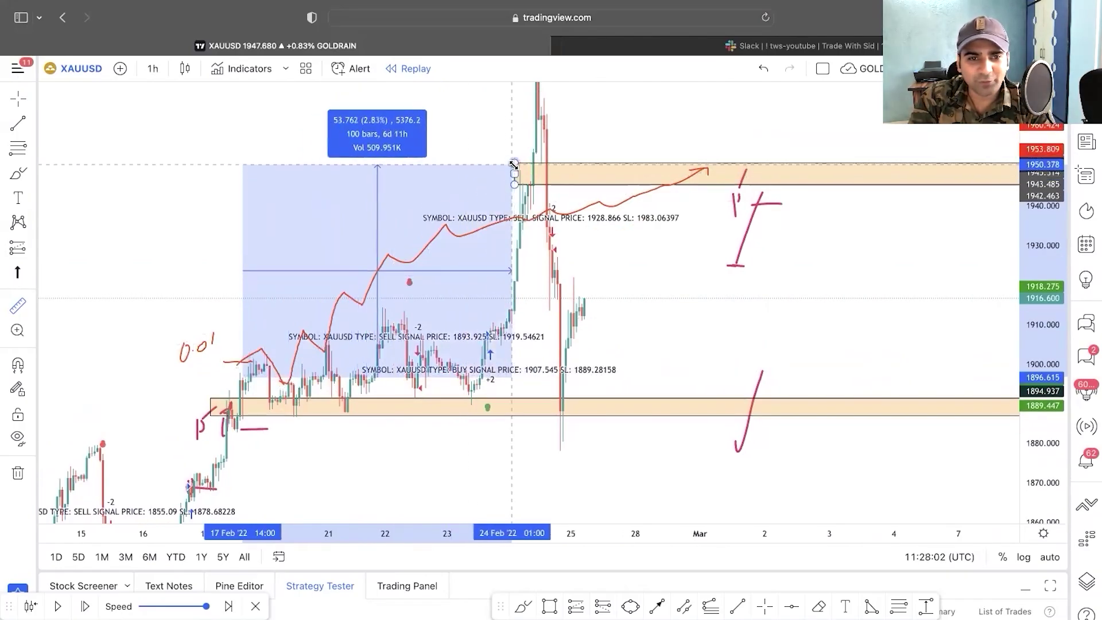
click(514, 165)
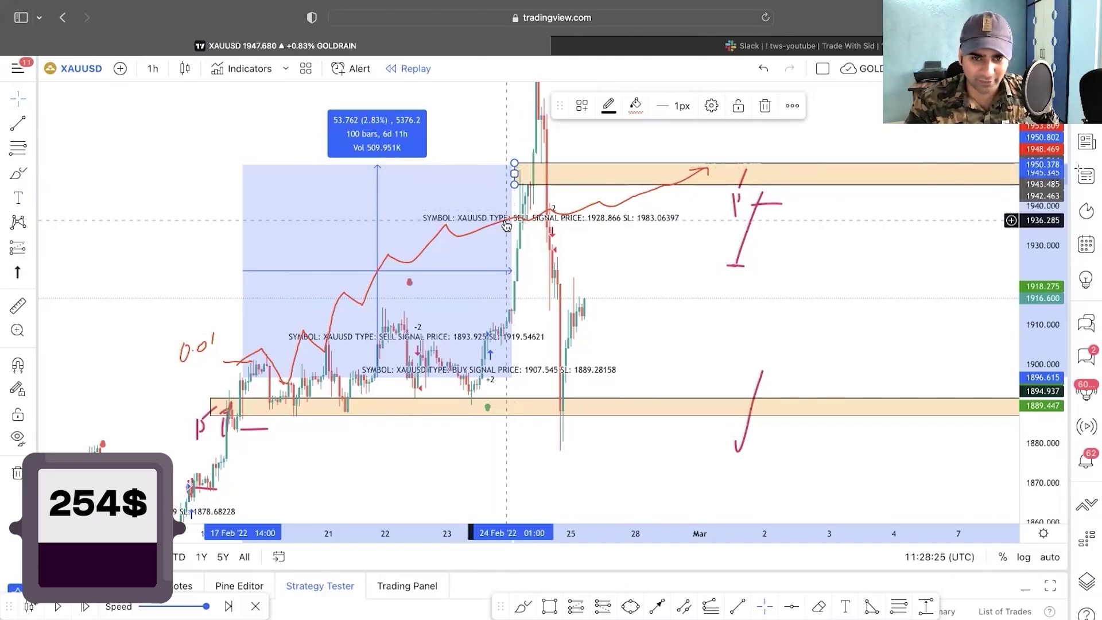
scroll(507, 232, up, 5)
scroll(507, 233, left, 3)
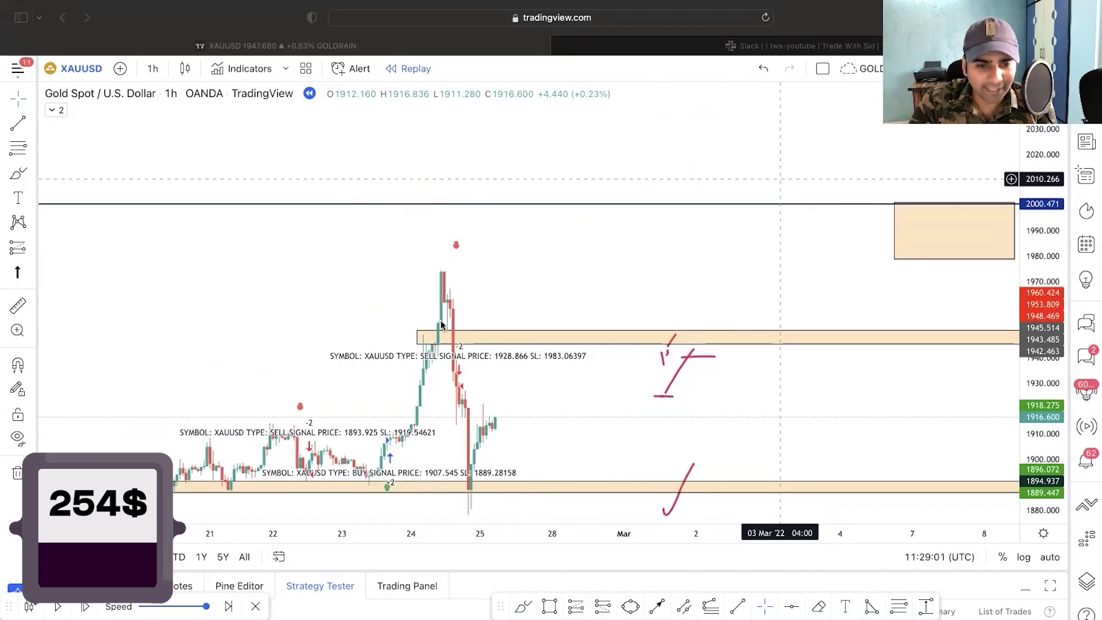
- Circle the entry candle at the upper zone and mark its tip with Brush strokes
mouse_move(440, 324)
mouse_down()
mouse_move(429, 322)
mouse_move(446, 326)
mouse_up()
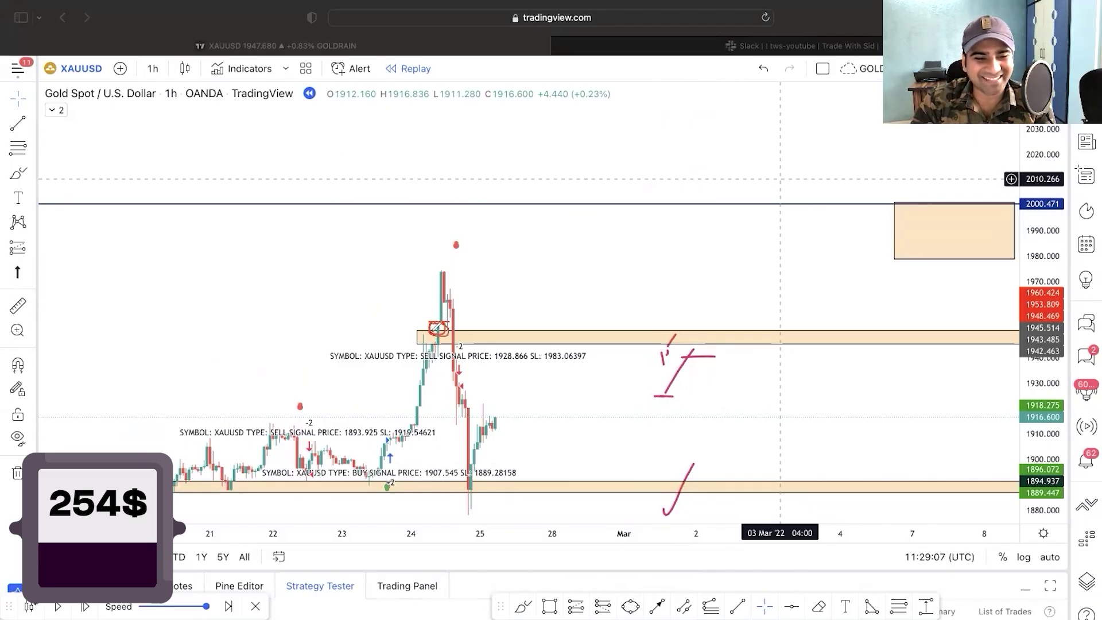
mouse_move(456, 326)
mouse_down()
mouse_move(421, 323)
mouse_move(471, 323)
mouse_up()
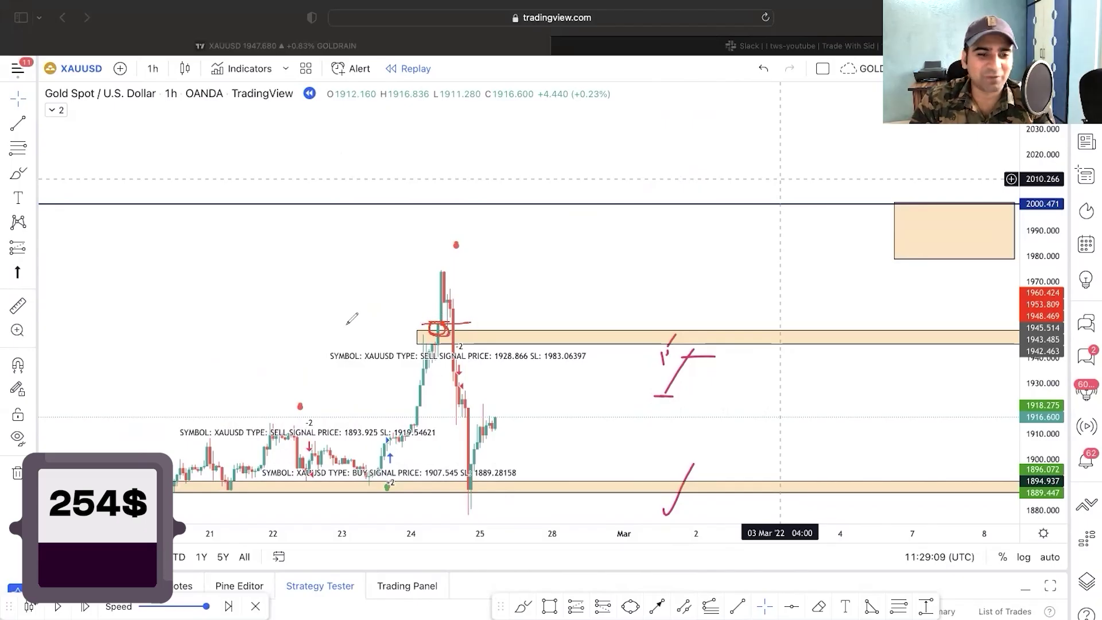
drag(369, 330, 402, 315)
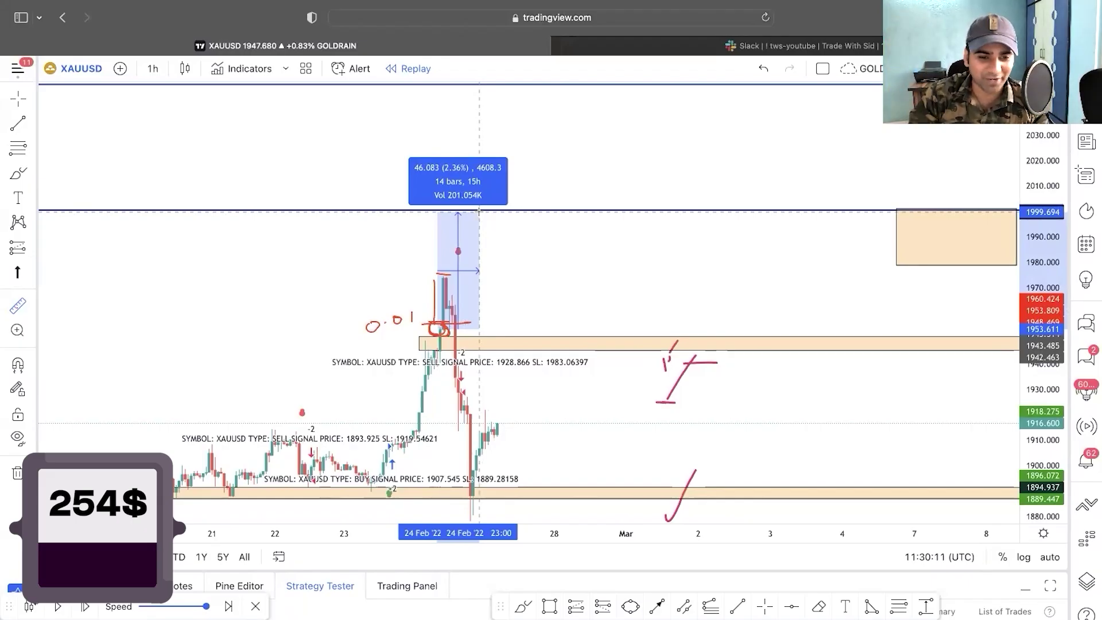
- Measure from the entry candle, then circle a second entry and trace its downward move
click(437, 329)
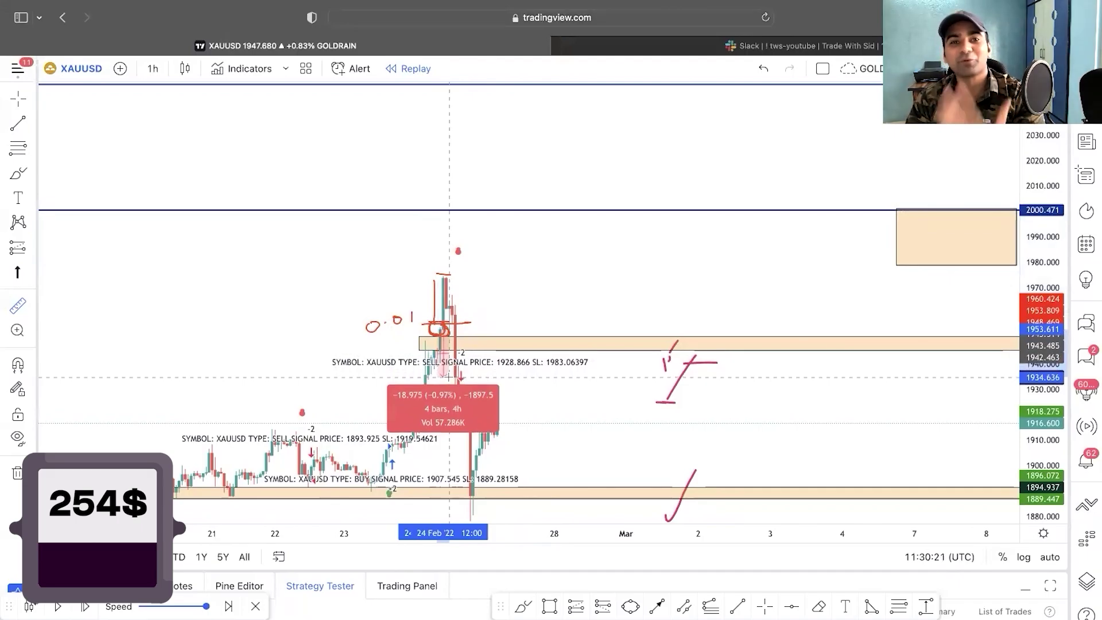
click(417, 280)
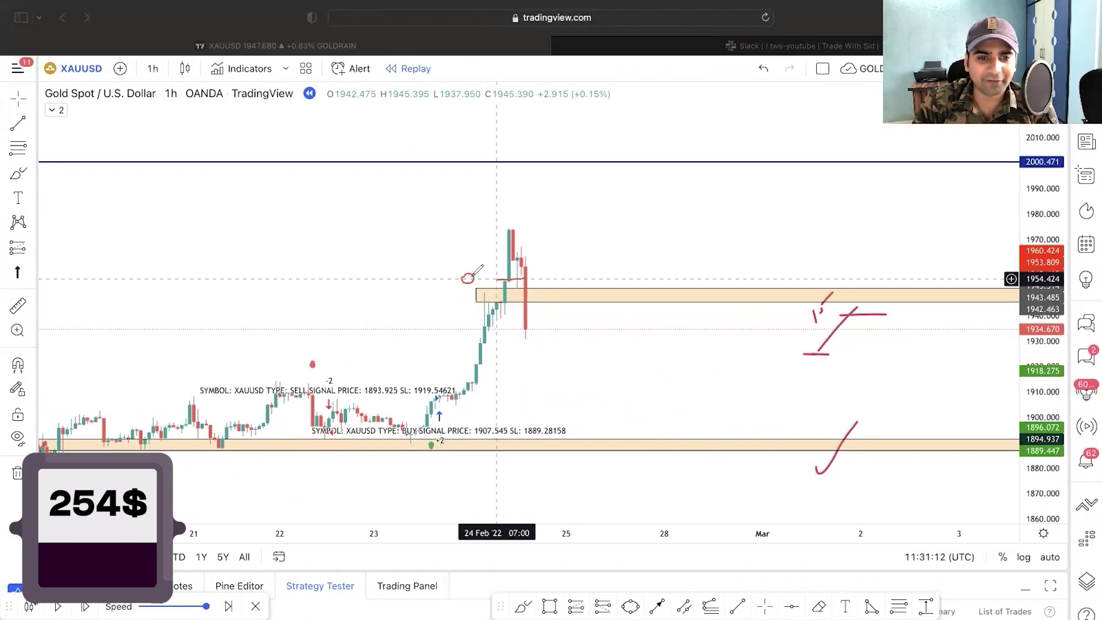
mouse_move(481, 272)
mouse_down()
mouse_move(495, 271)
mouse_move(535, 330)
mouse_up()
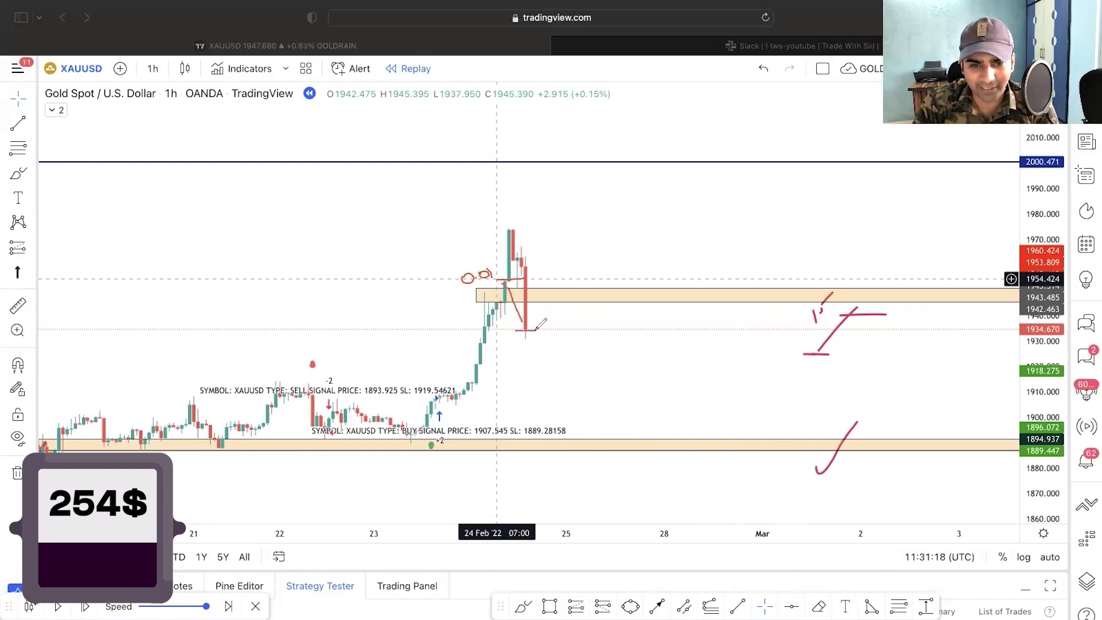
drag(510, 282, 548, 331)
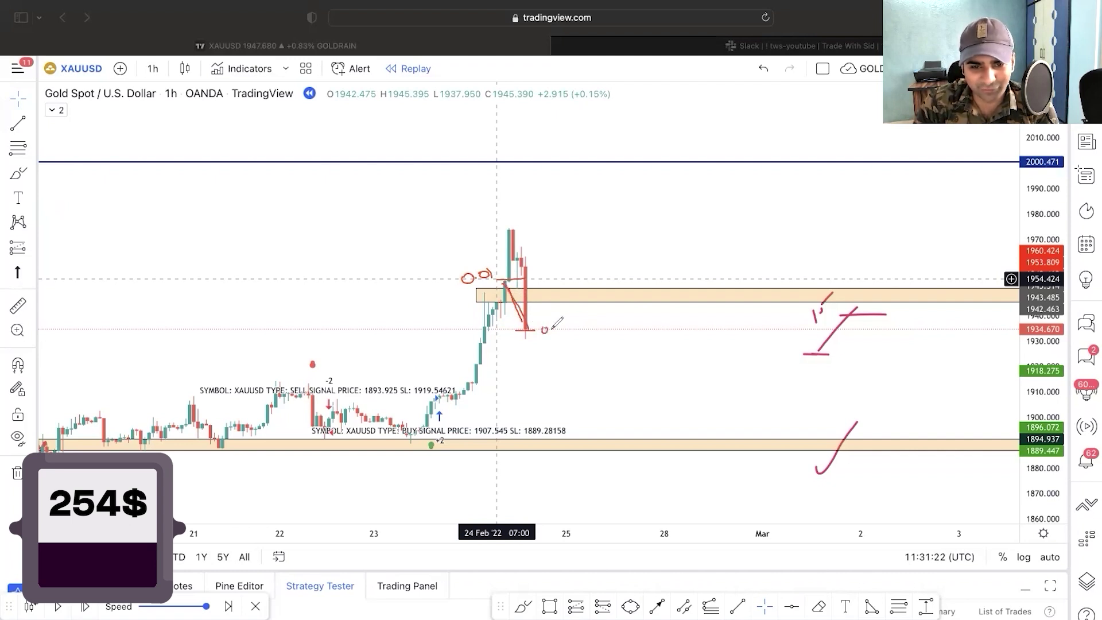
- Write 0.02 with a line at the second entry, TP below the lower zone, and the points gained
drag(579, 322, 630, 329)
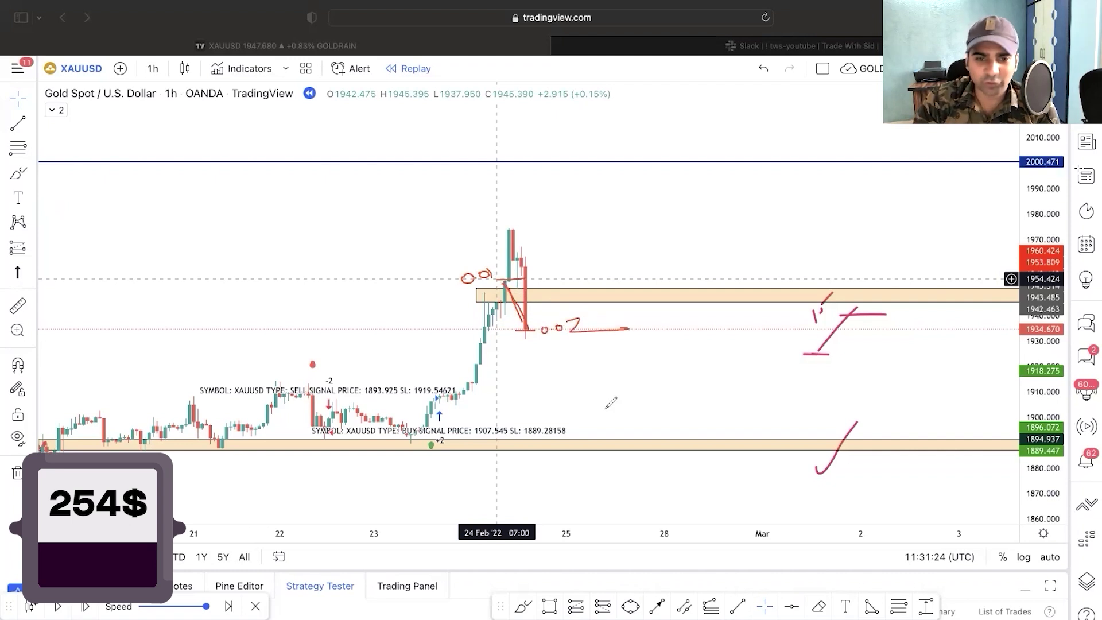
drag(597, 442, 620, 446)
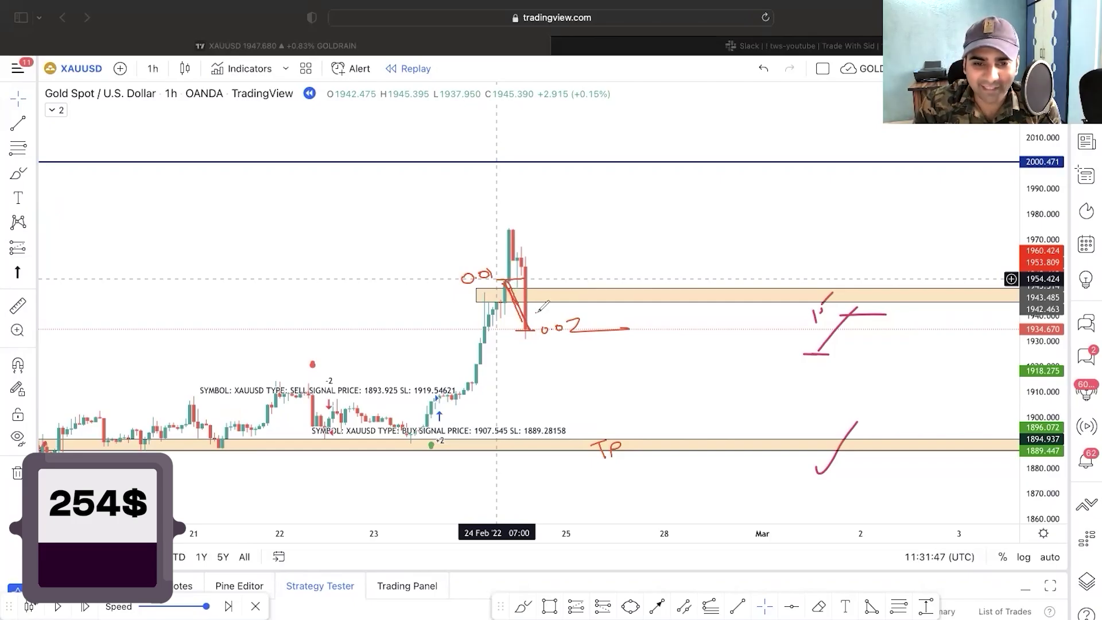
drag(549, 304, 570, 303)
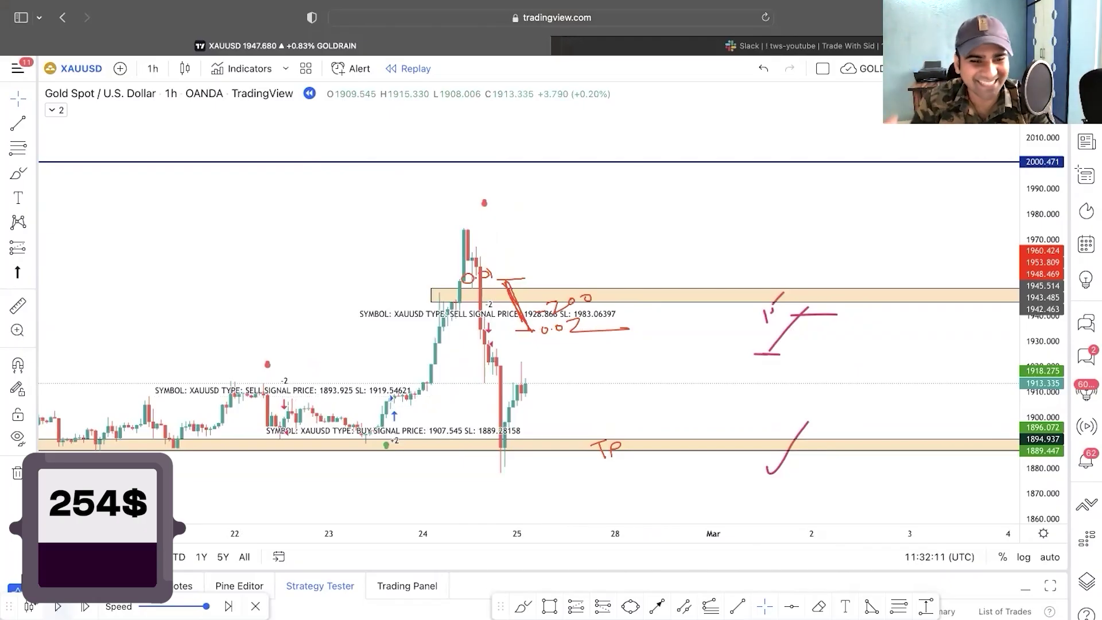
- Measure the drop from the sell entry to the TP zone low (-47.438, -2.45%) and write 0.02 at the top
click(17, 305)
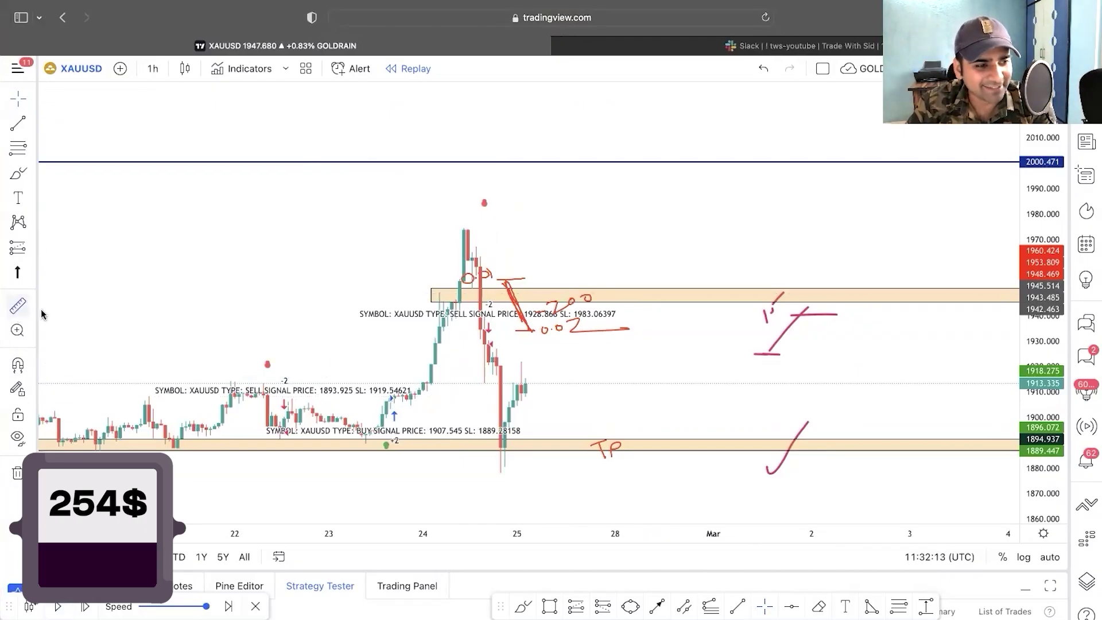
click(472, 320)
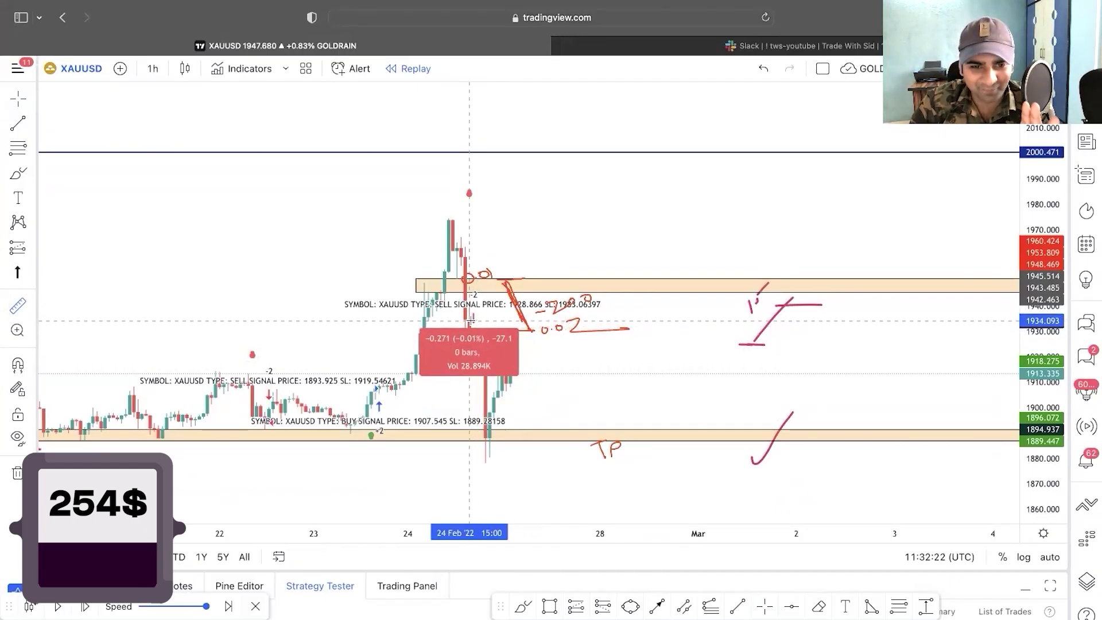
click(519, 440)
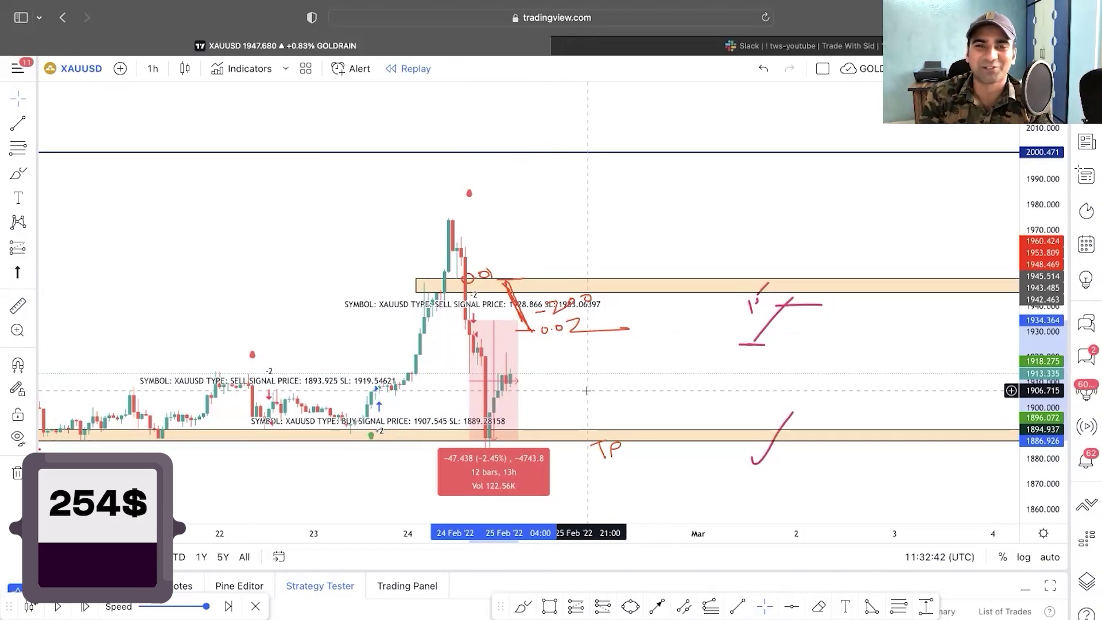
mouse_move(103, 98)
mouse_down()
mouse_move(143, 86)
mouse_move(148, 102)
mouse_move(247, 109)
mouse_up()
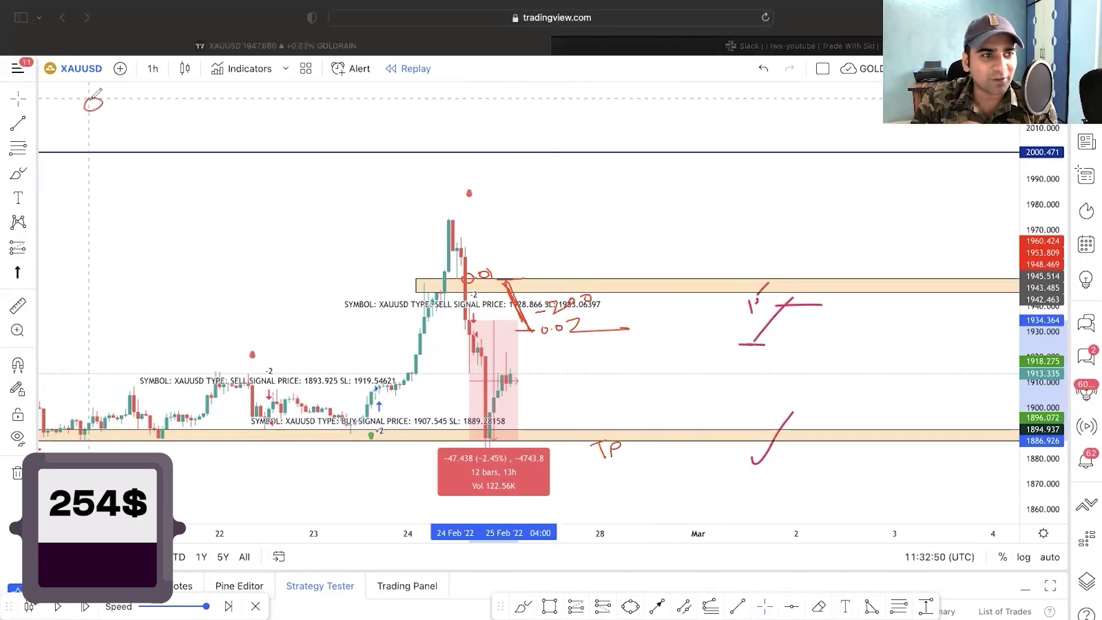
click(108, 105)
- Write the 0.02 sell row at the top: 474 points, 95$ profit, Sell
mouse_move(244, 99)
mouse_down()
mouse_move(248, 120)
mouse_move(276, 106)
mouse_up()
drag(272, 98, 270, 118)
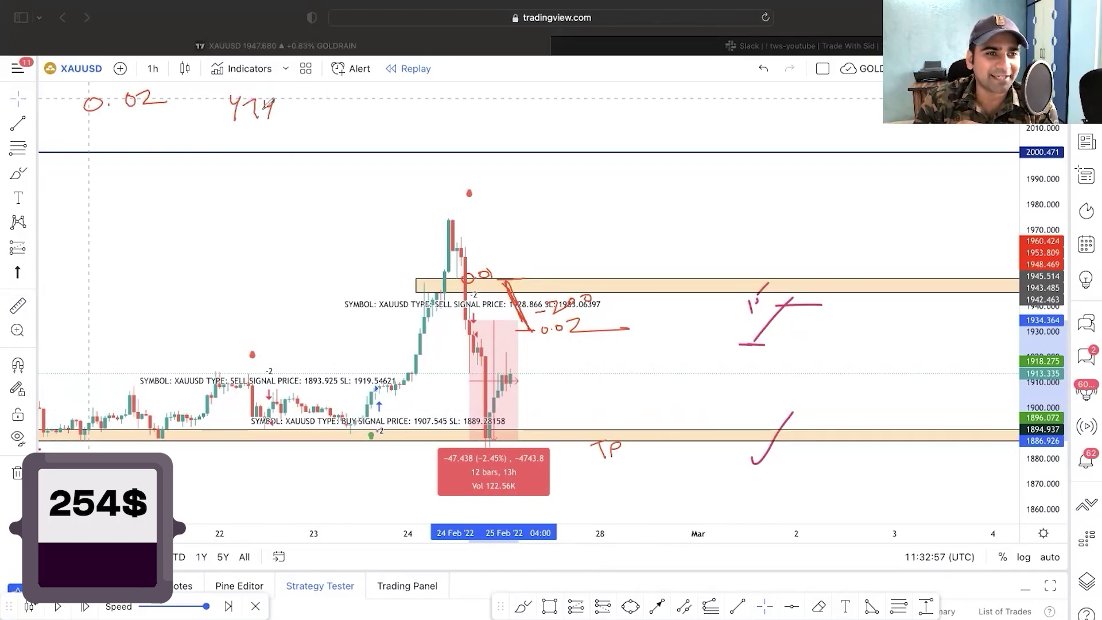
drag(352, 99, 343, 116)
drag(364, 97, 362, 112)
mouse_move(366, 97)
mouse_down()
mouse_move(391, 97)
mouse_move(393, 125)
mouse_up()
drag(476, 85, 452, 110)
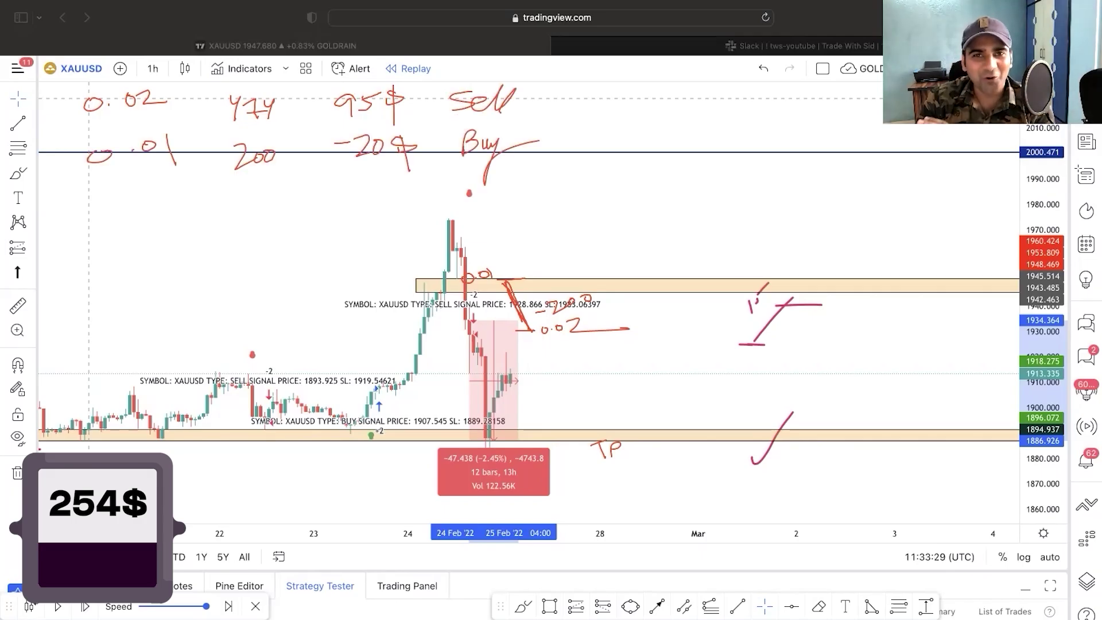
- Underline the -20$ loss, write TP after the buy, and circle the peak and sell-signal candles
drag(336, 167, 425, 155)
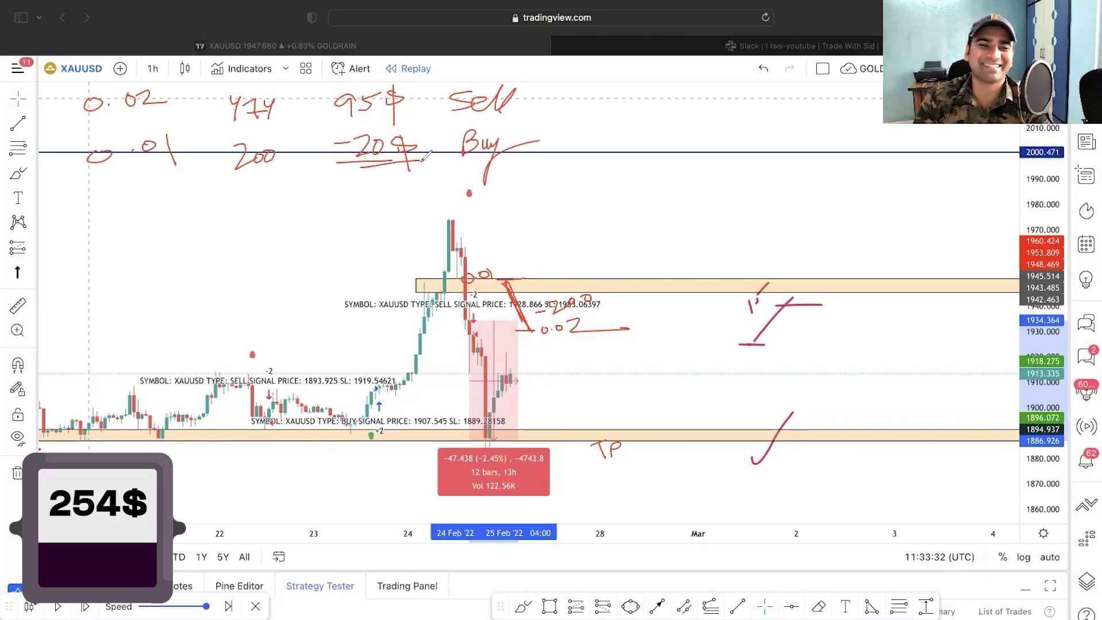
drag(435, 271, 463, 269)
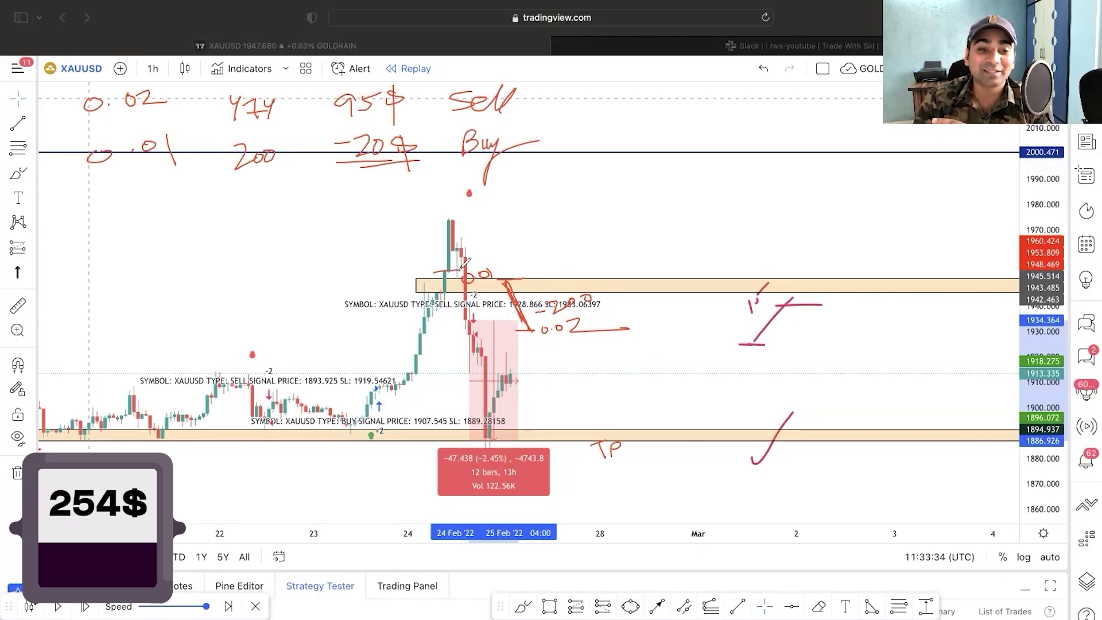
mouse_move(450, 217)
mouse_down()
mouse_move(459, 213)
mouse_move(436, 241)
mouse_move(445, 269)
mouse_move(468, 226)
mouse_up()
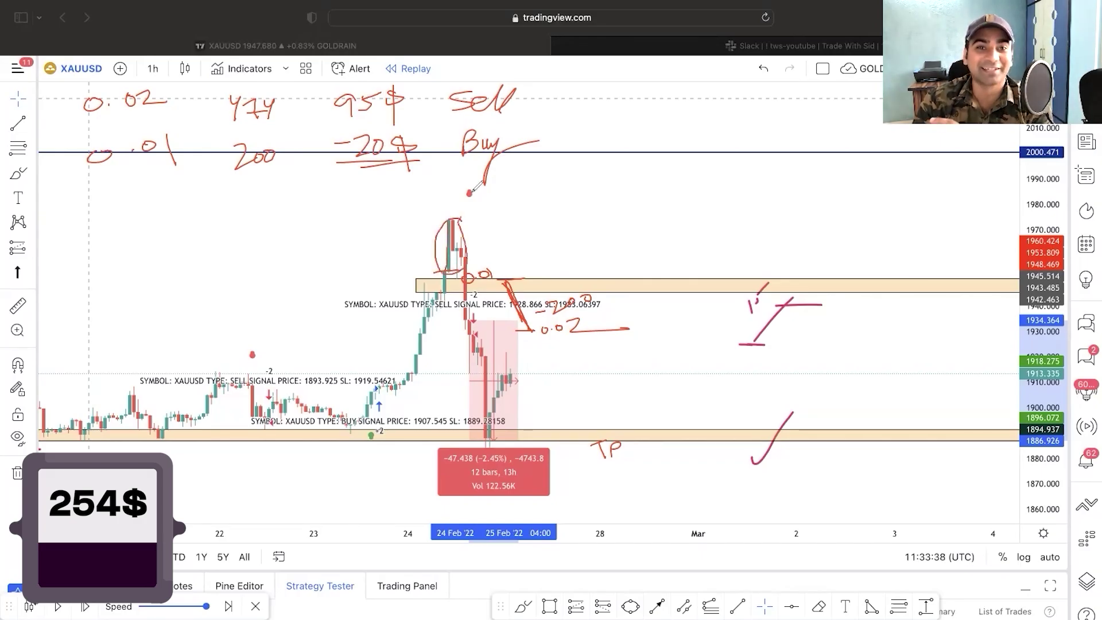
mouse_move(542, 136)
mouse_down()
mouse_move(581, 129)
mouse_move(565, 152)
mouse_move(581, 141)
mouse_up()
drag(472, 217, 567, 149)
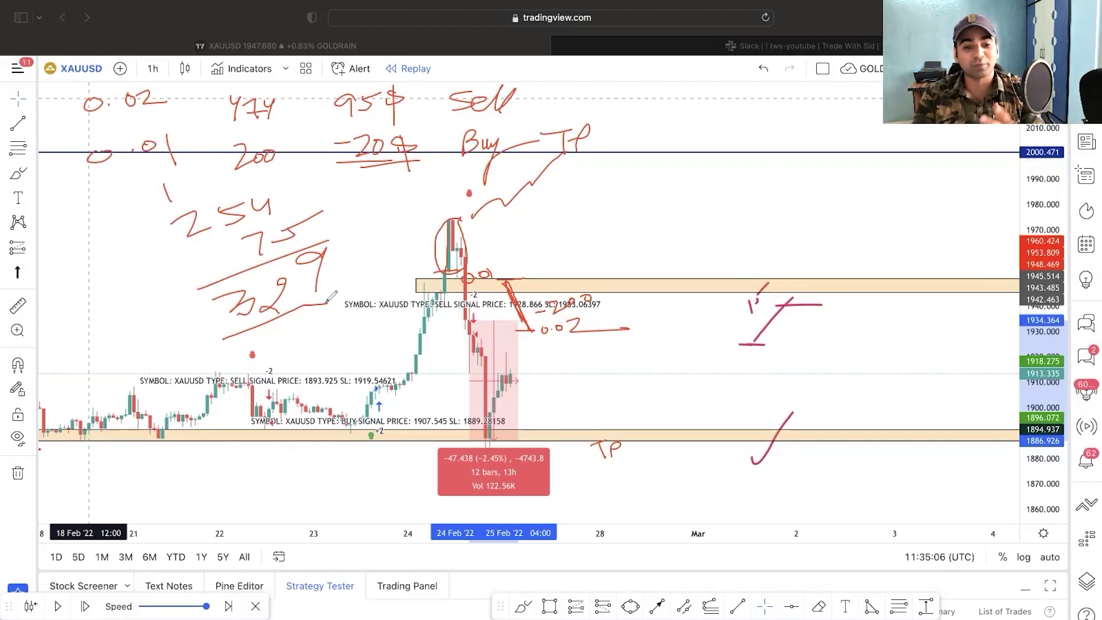
drag(457, 309, 488, 304)
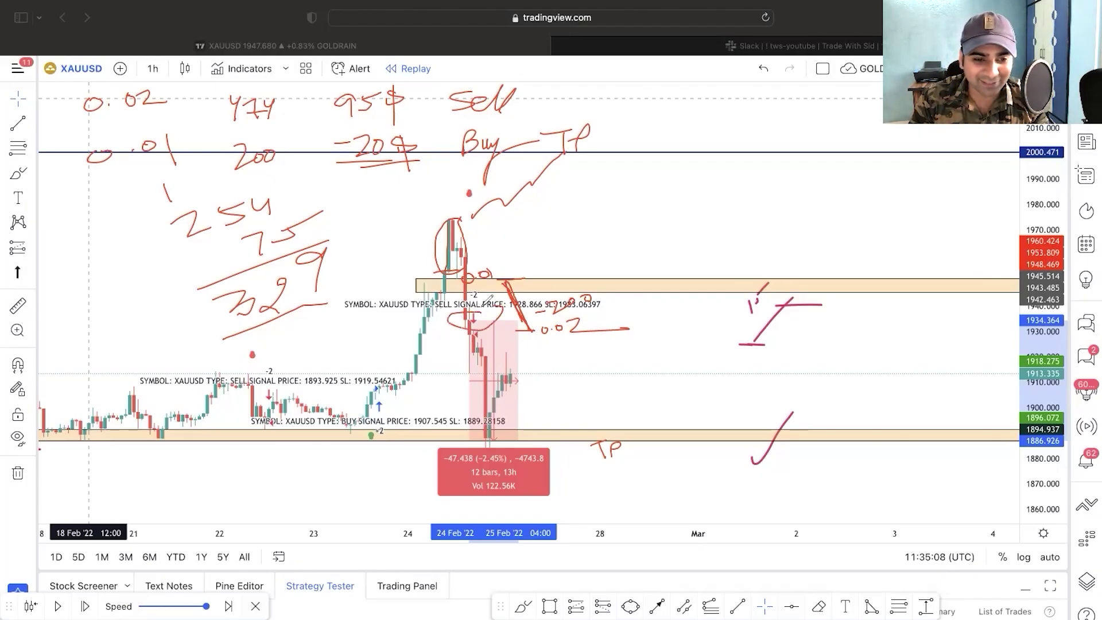
drag(382, 385, 379, 384)
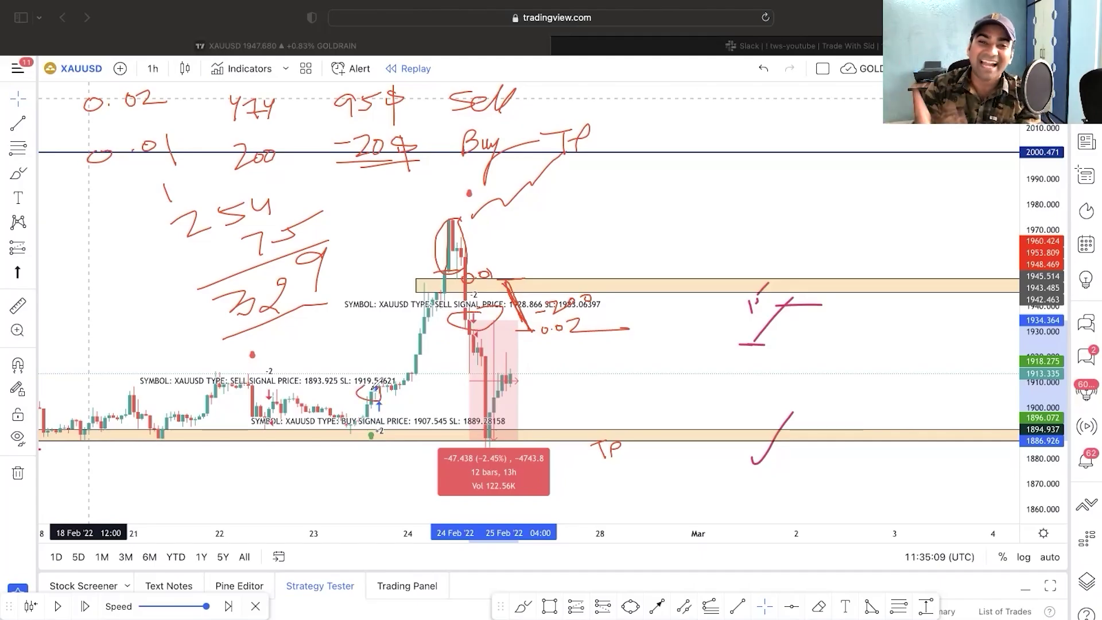